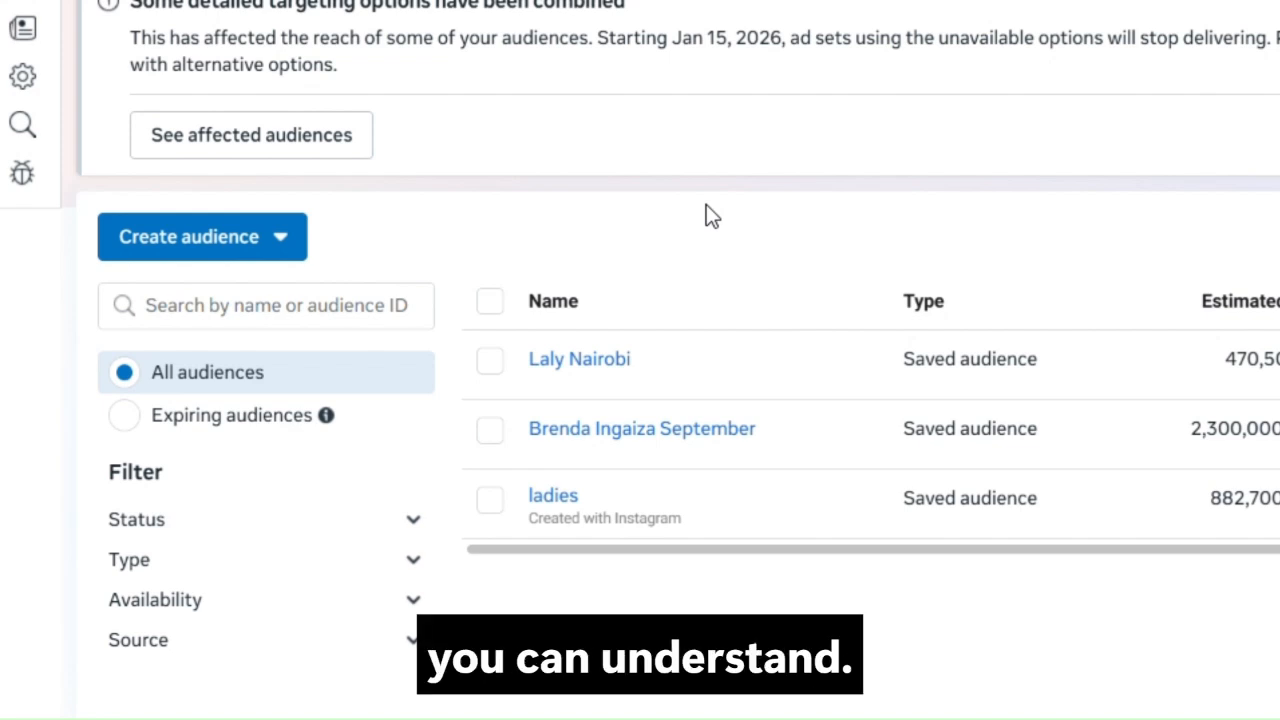
Read the descriptions of the custom, lookalike and saved audience types, and start a new saved audience
{"action": "left_click", "coordinate": [229, 248]}
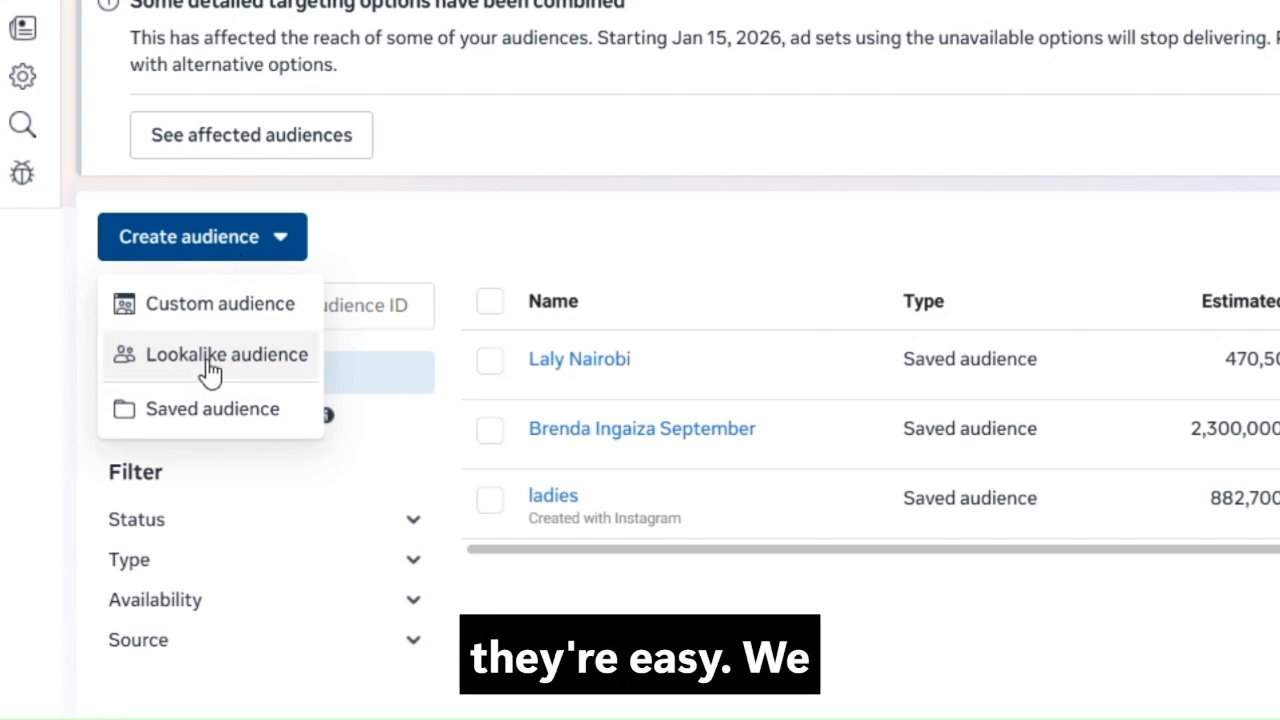
{"action": "mouse_move", "coordinate": [221, 309]}
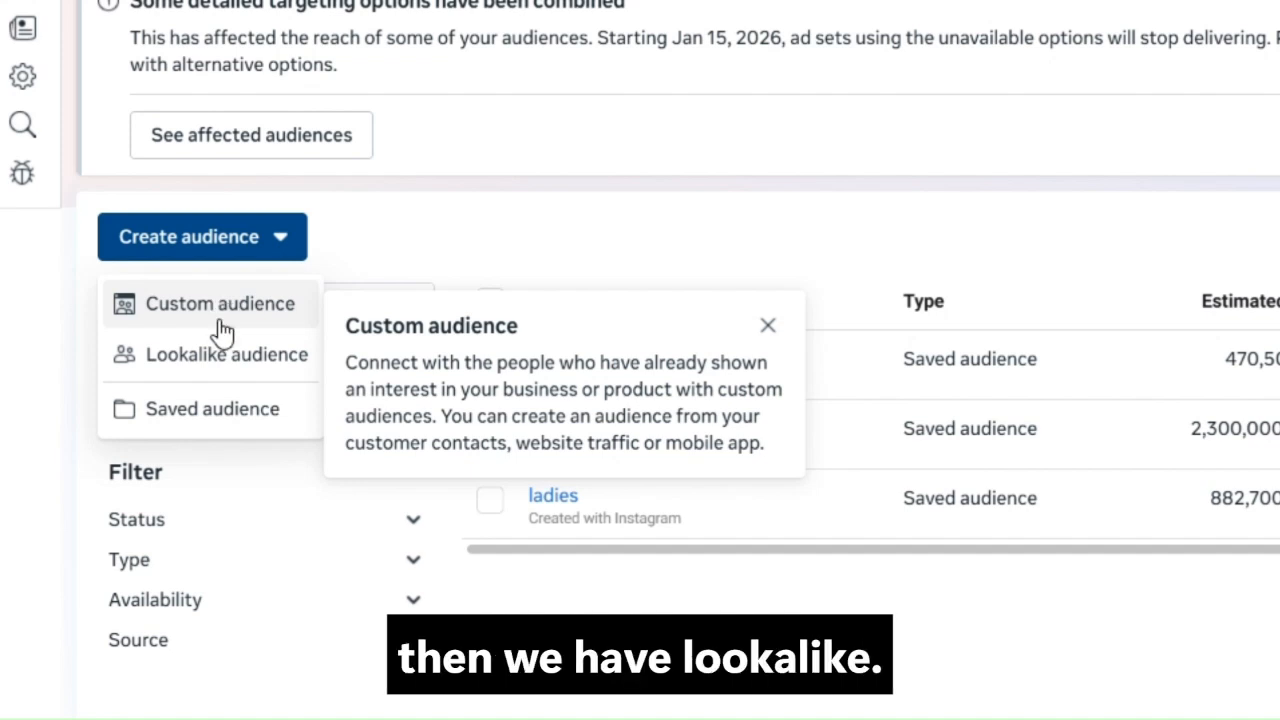
{"action": "mouse_move", "coordinate": [230, 367]}
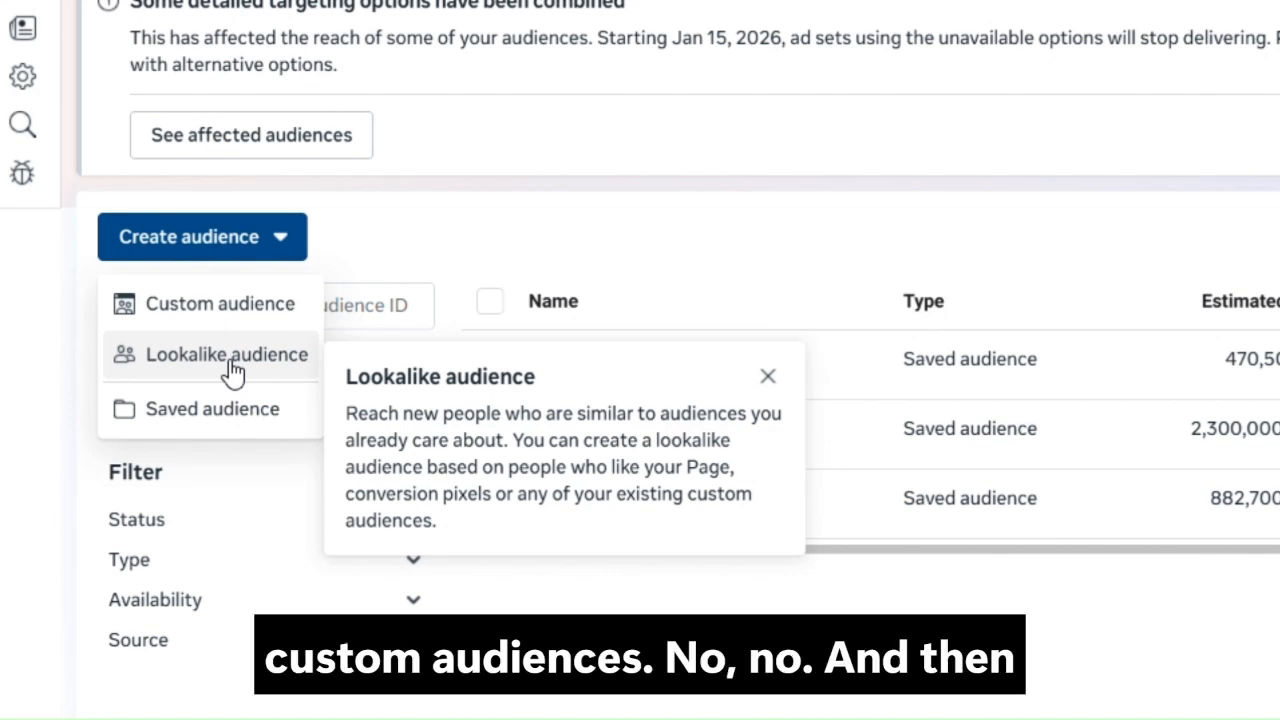
{"action": "mouse_move", "coordinate": [181, 426]}
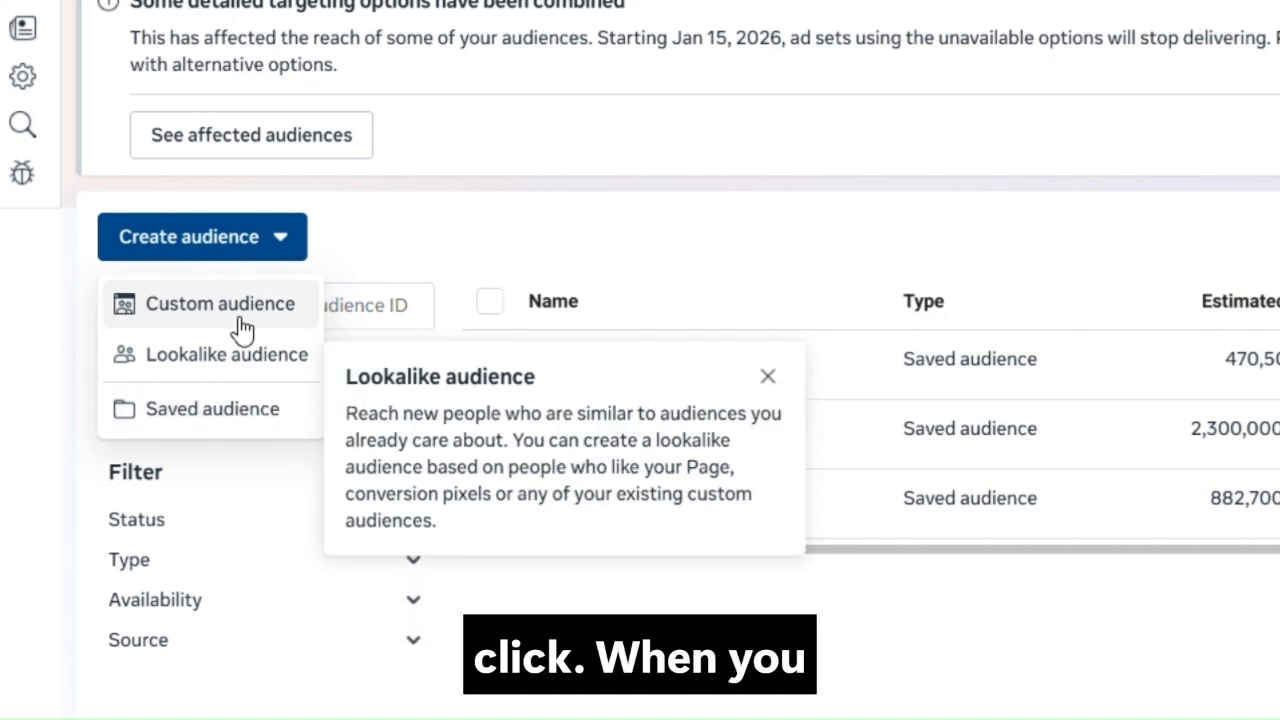
{"action": "left_click", "coordinate": [189, 421]}
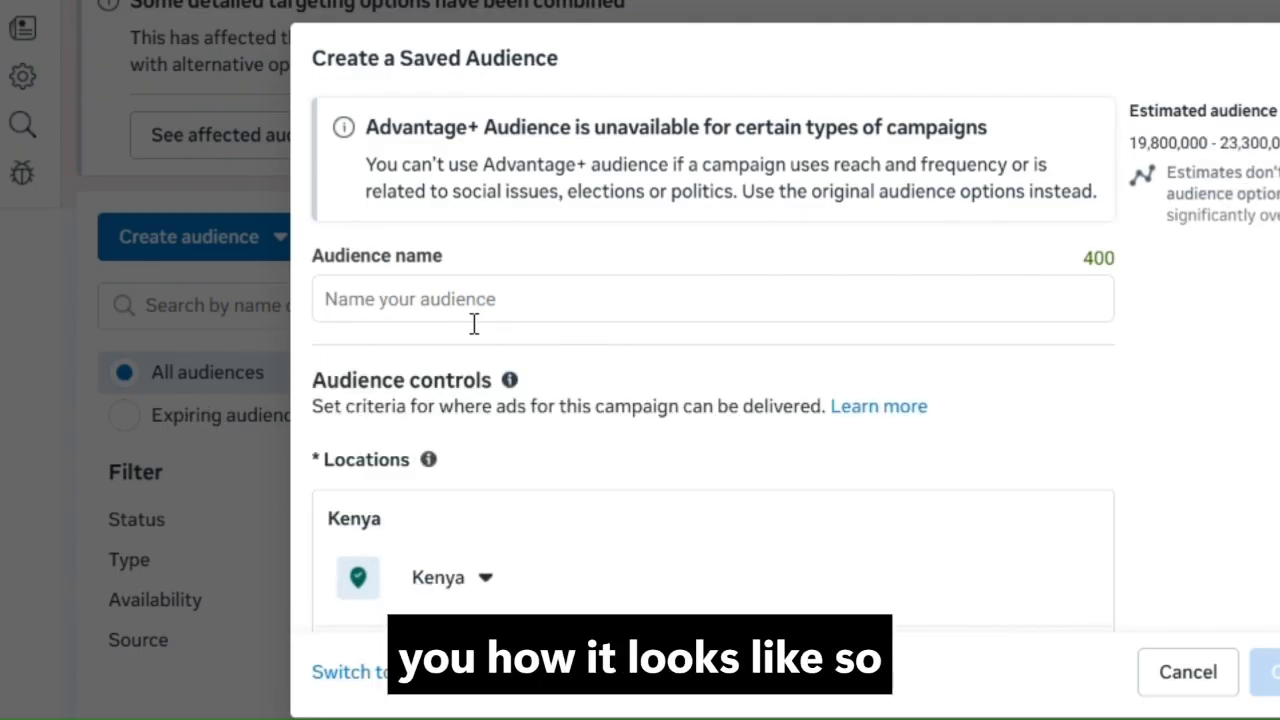
Examine the saved audience form's settings for locations, minimum age, exclusions, languages, custom audiences, age and gender
{"action": "scroll", "coordinate": [471, 334], "scroll_direction": "down", "scroll_amount": 2}
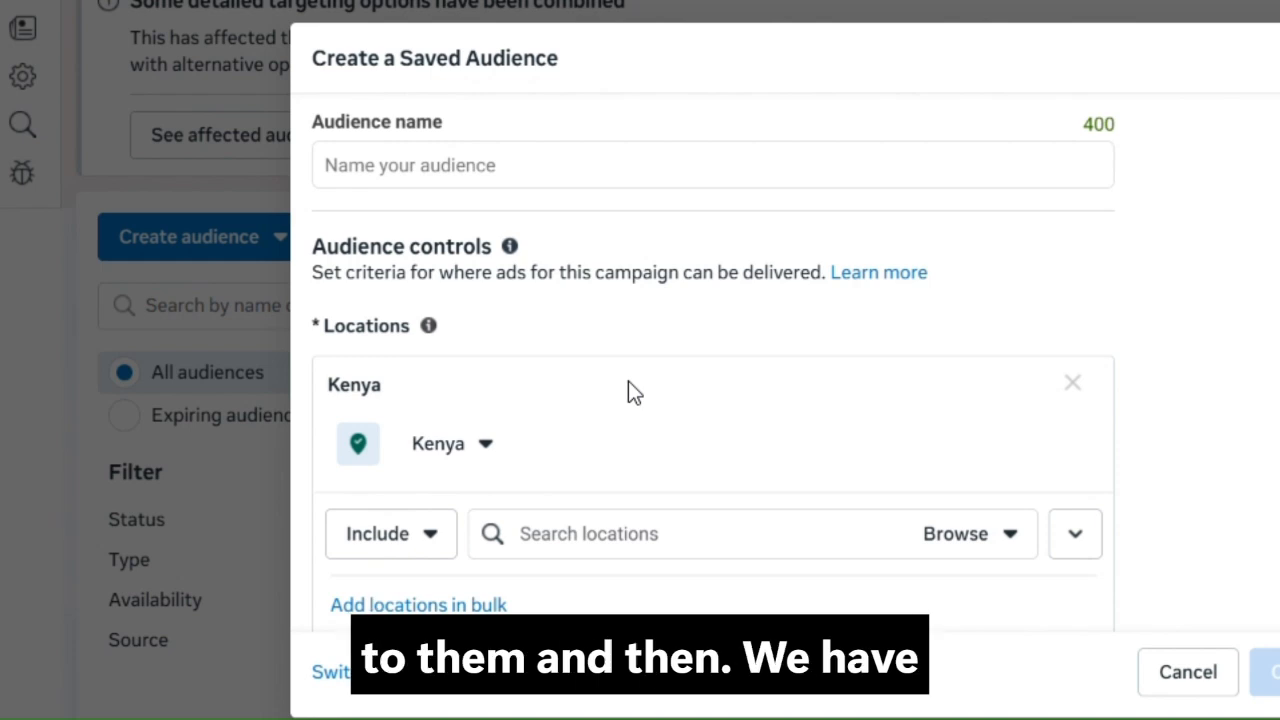
{"action": "scroll", "coordinate": [735, 390], "scroll_direction": "down", "scroll_amount": 3}
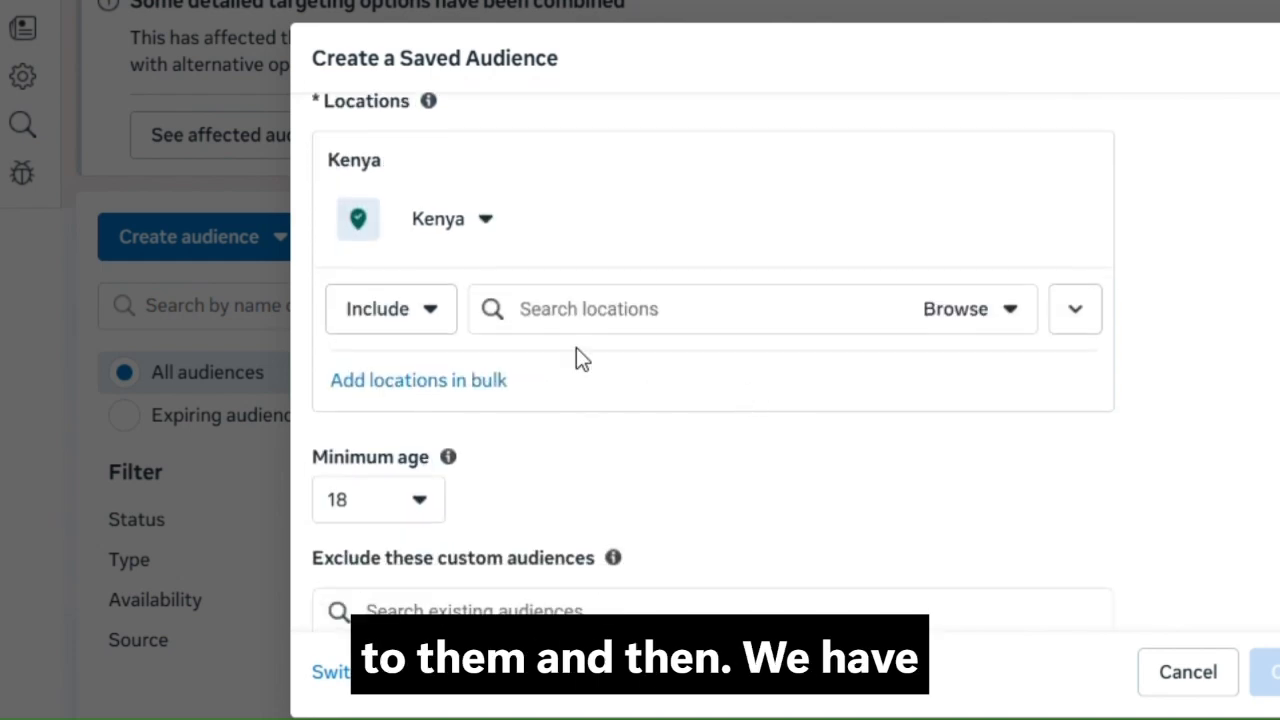
{"action": "scroll", "coordinate": [680, 403], "scroll_direction": "down", "scroll_amount": 1}
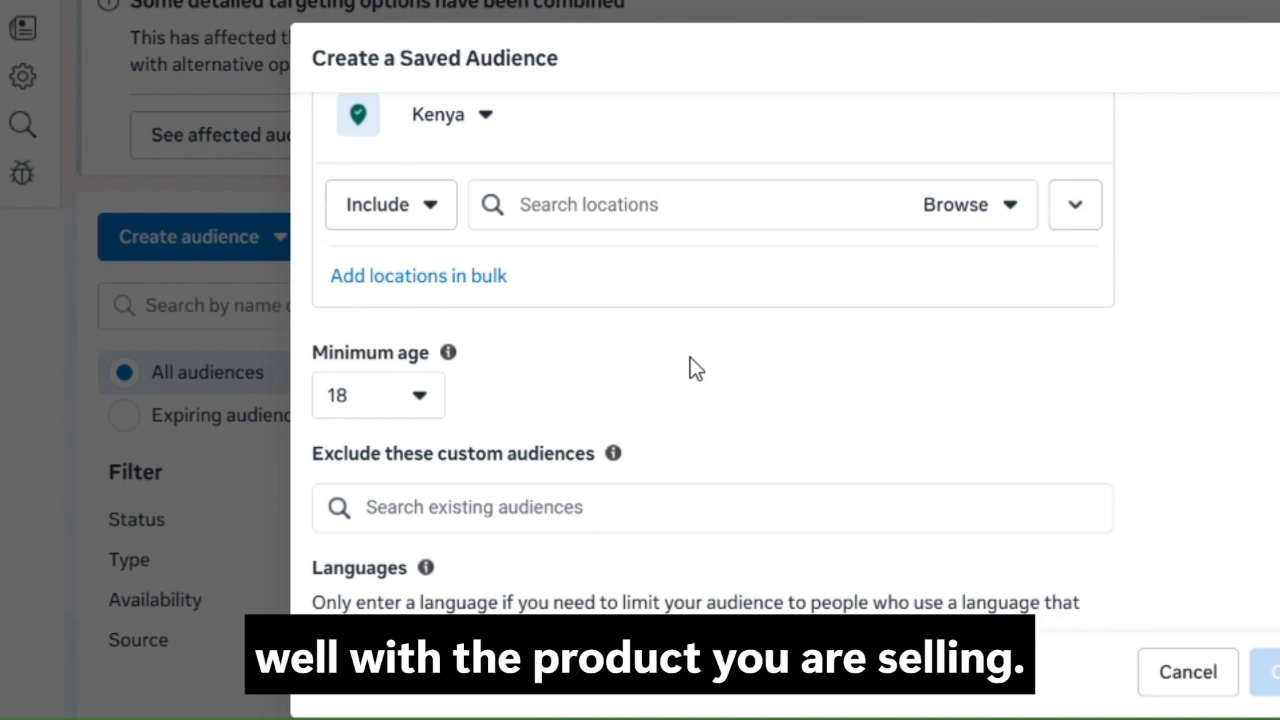
{"action": "scroll", "coordinate": [791, 386], "scroll_direction": "down", "scroll_amount": 1}
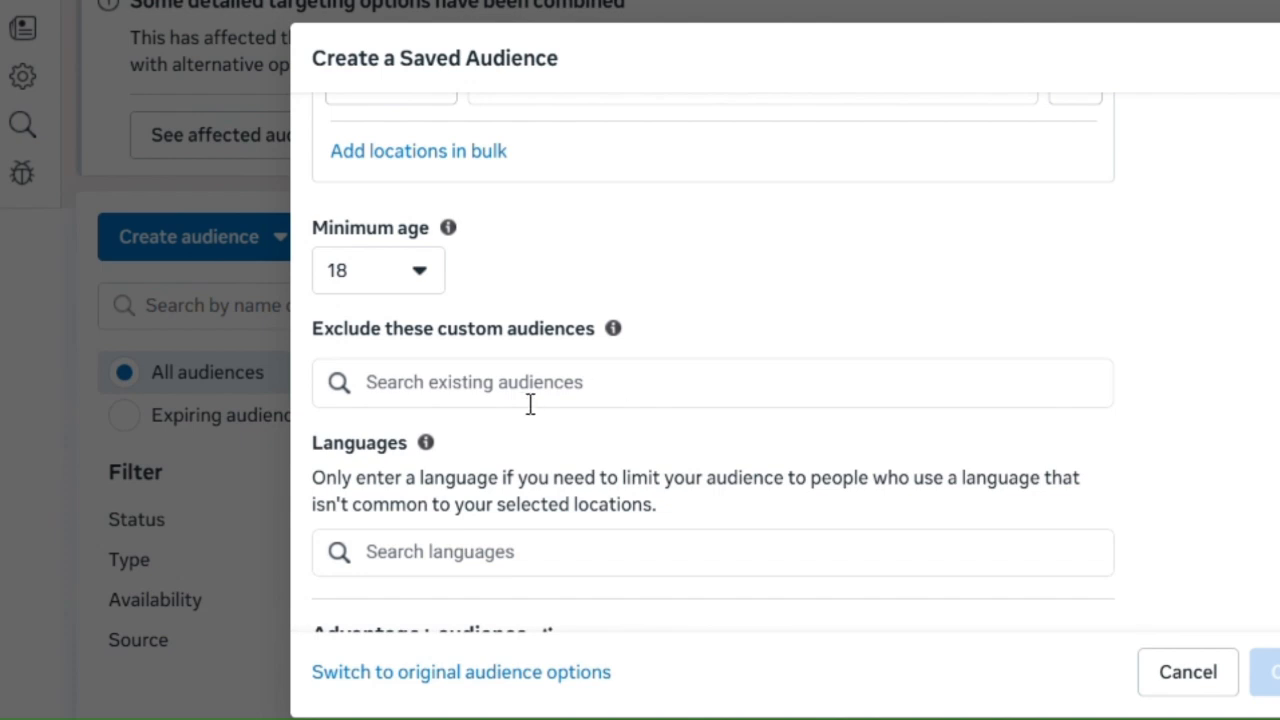
{"action": "scroll", "coordinate": [740, 370], "scroll_direction": "down", "scroll_amount": 1}
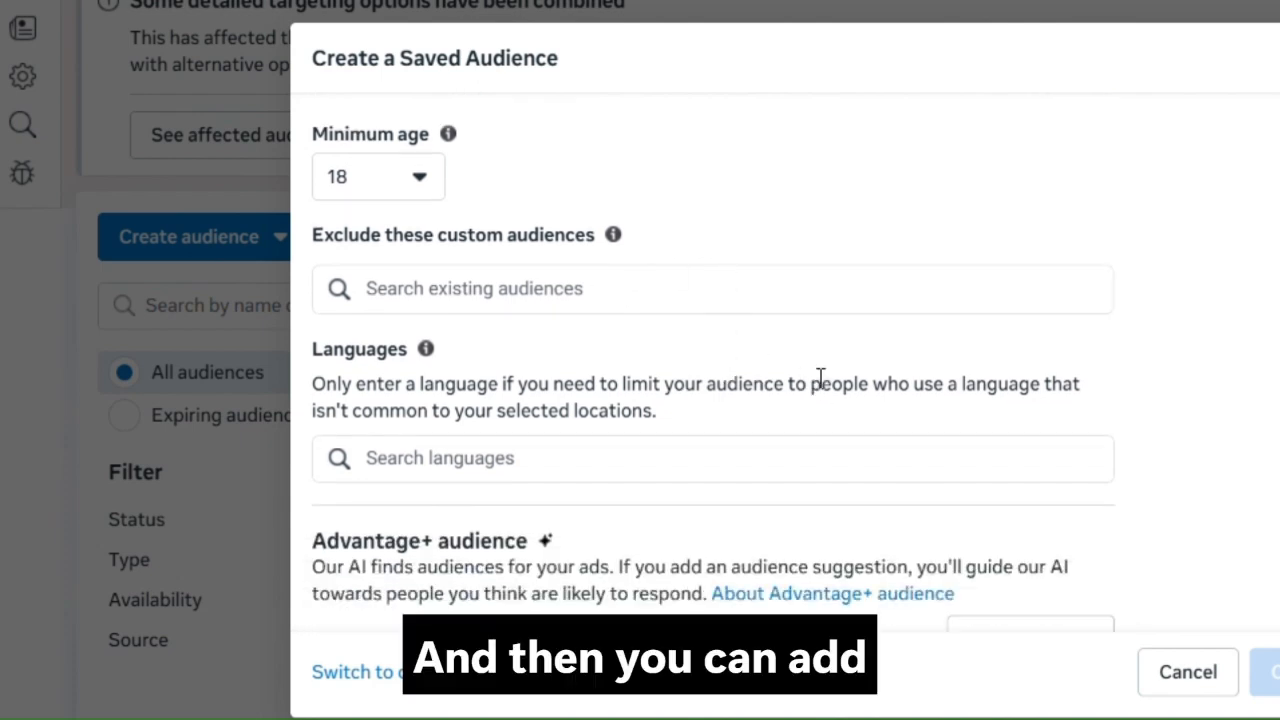
{"action": "scroll", "coordinate": [820, 384], "scroll_direction": "down", "scroll_amount": 1}
{"action": "scroll", "coordinate": [818, 384], "scroll_direction": "down", "scroll_amount": 1}
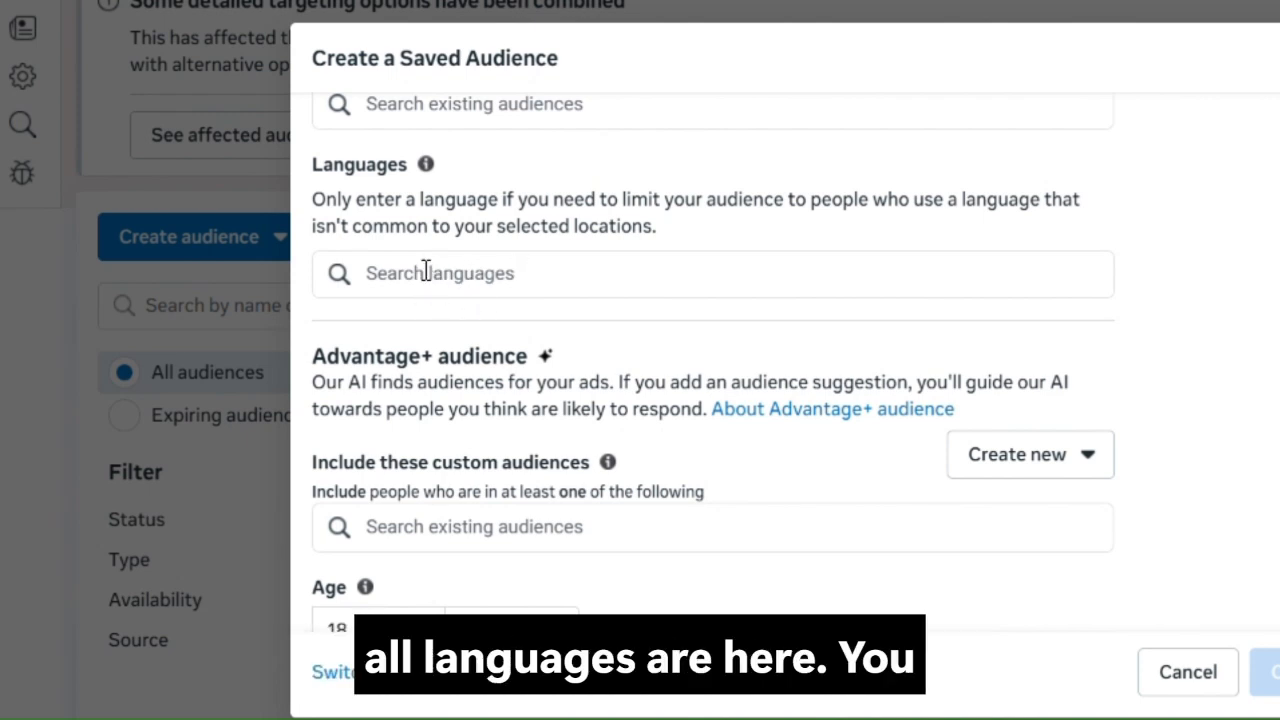
{"action": "scroll", "coordinate": [714, 216], "scroll_direction": "down", "scroll_amount": 1}
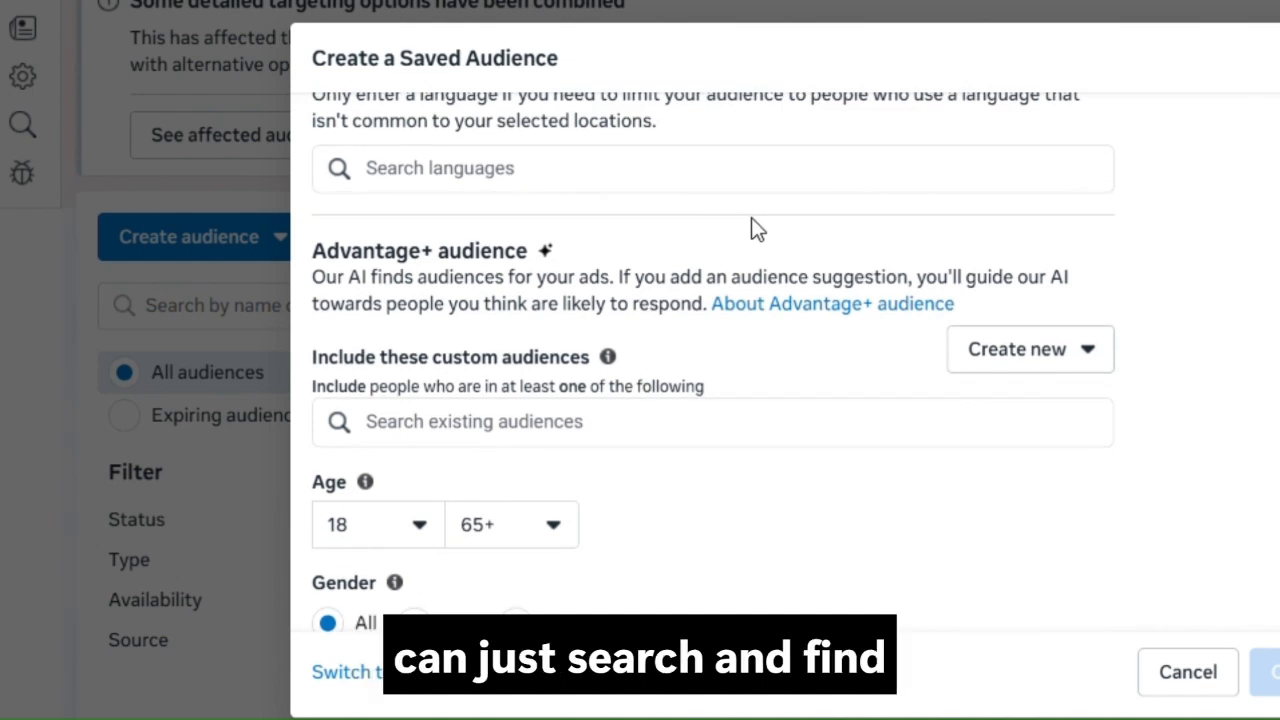
{"action": "scroll", "coordinate": [802, 390], "scroll_direction": "down", "scroll_amount": 1}
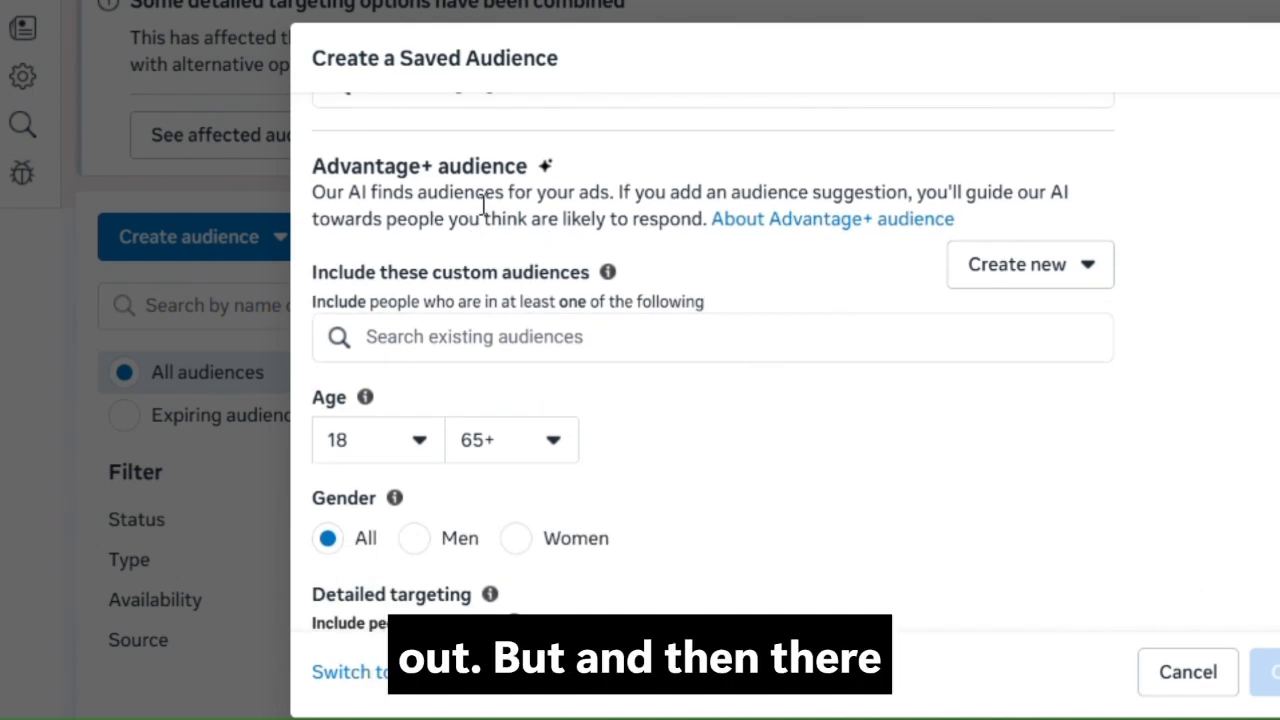
{"action": "scroll", "coordinate": [760, 295], "scroll_direction": "down", "scroll_amount": 1}
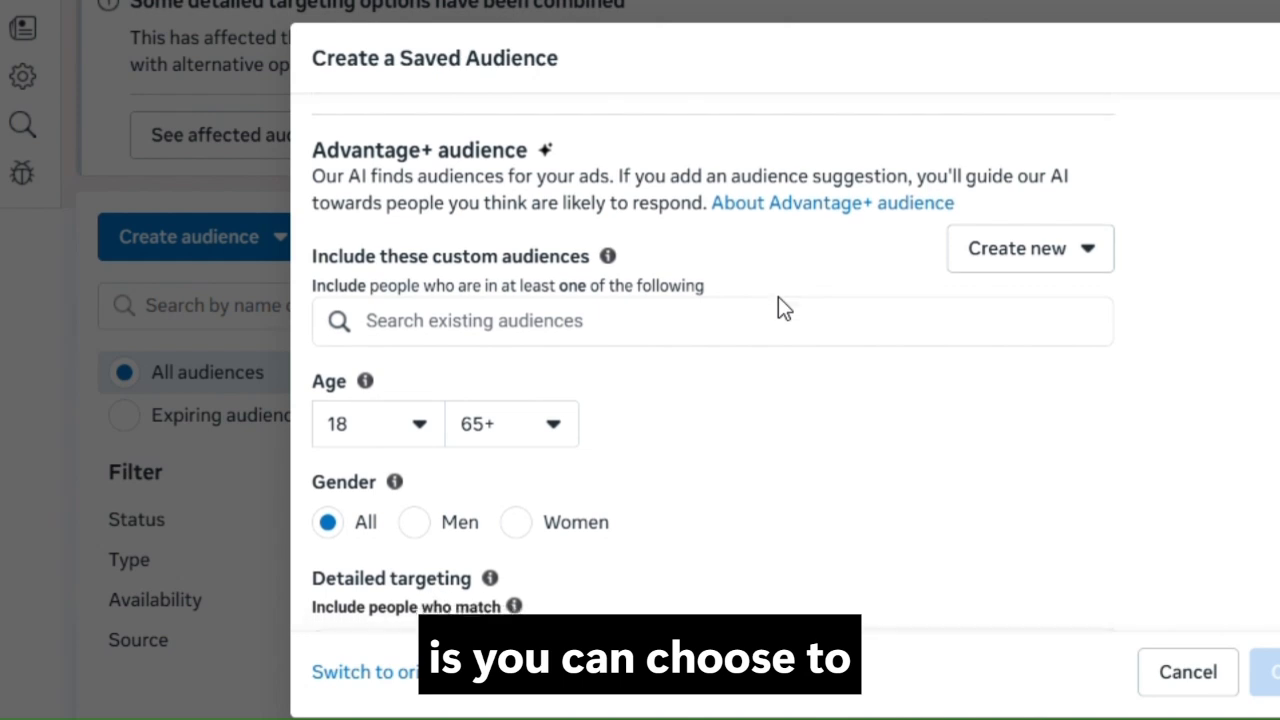
{"action": "scroll", "coordinate": [797, 286], "scroll_direction": "down", "scroll_amount": 1}
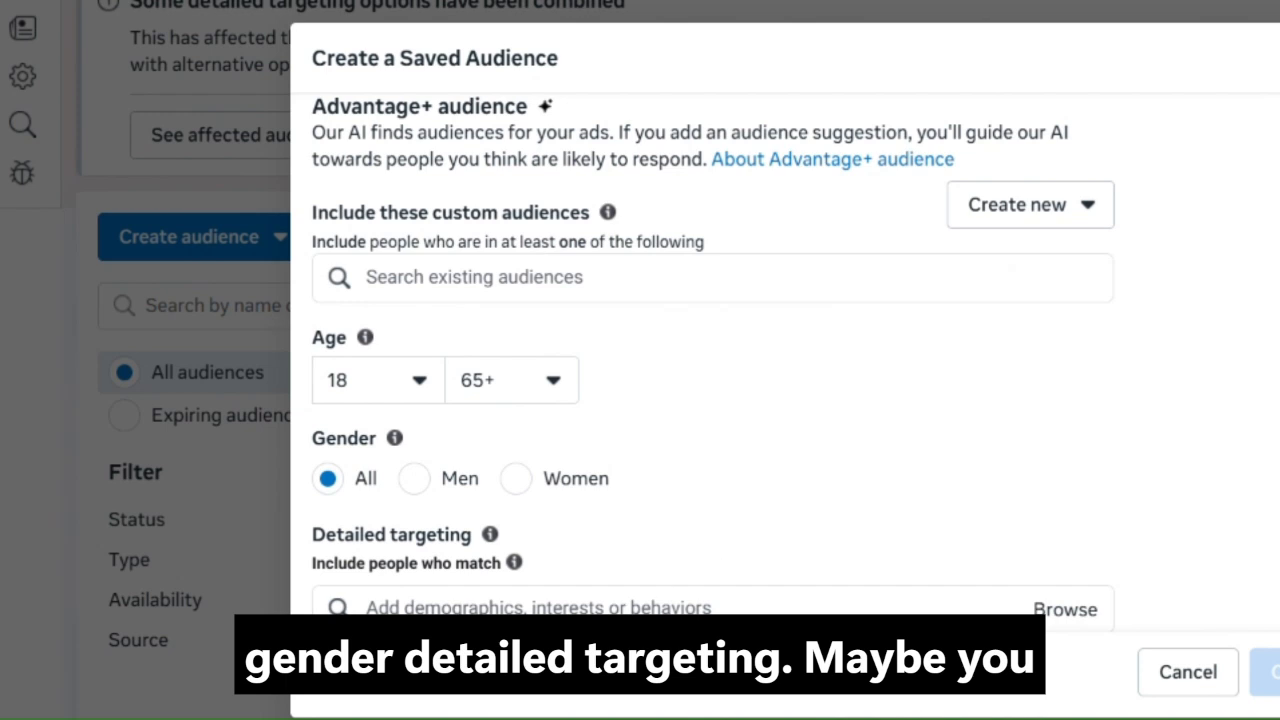
Search the detailed targeting options of the saved audience for fitness
{"action": "left_click", "coordinate": [536, 603]}
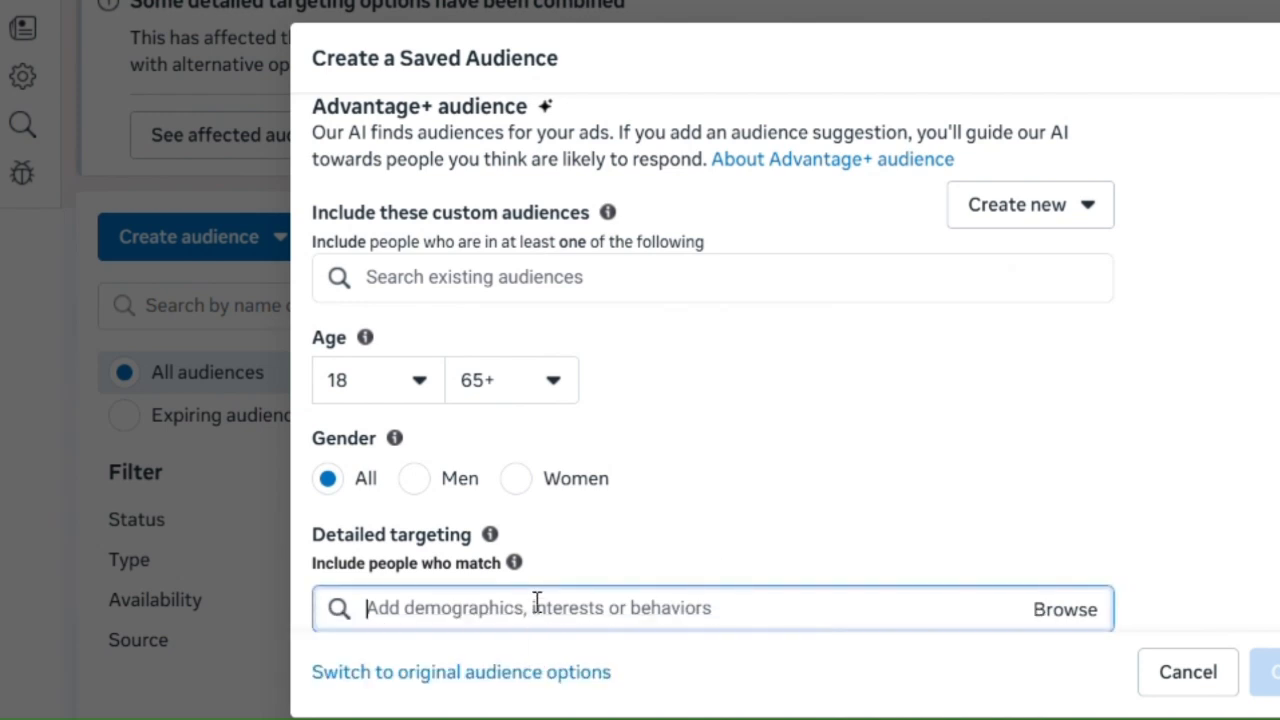
{"action": "type", "text": "s"}
{"action": "key", "text": "BackSpace"}
{"action": "type", "text": "FITNESS"}
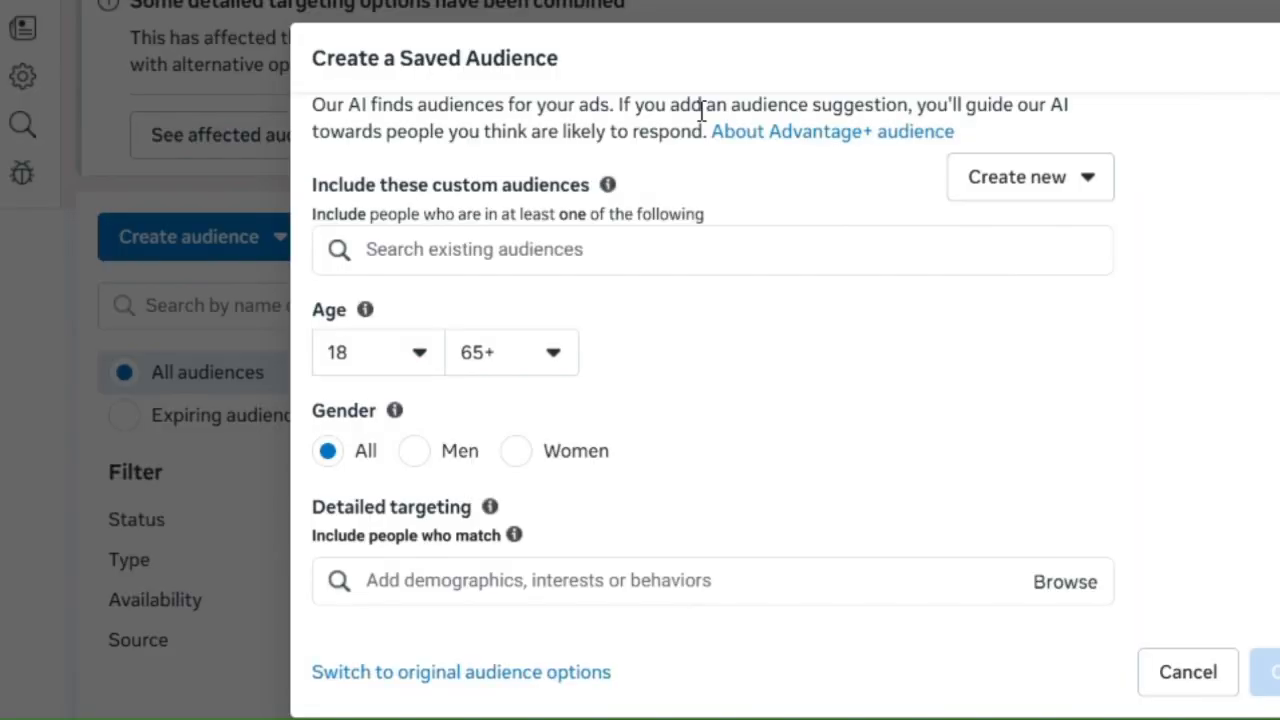
{"action": "left_click", "coordinate": [417, 578]}
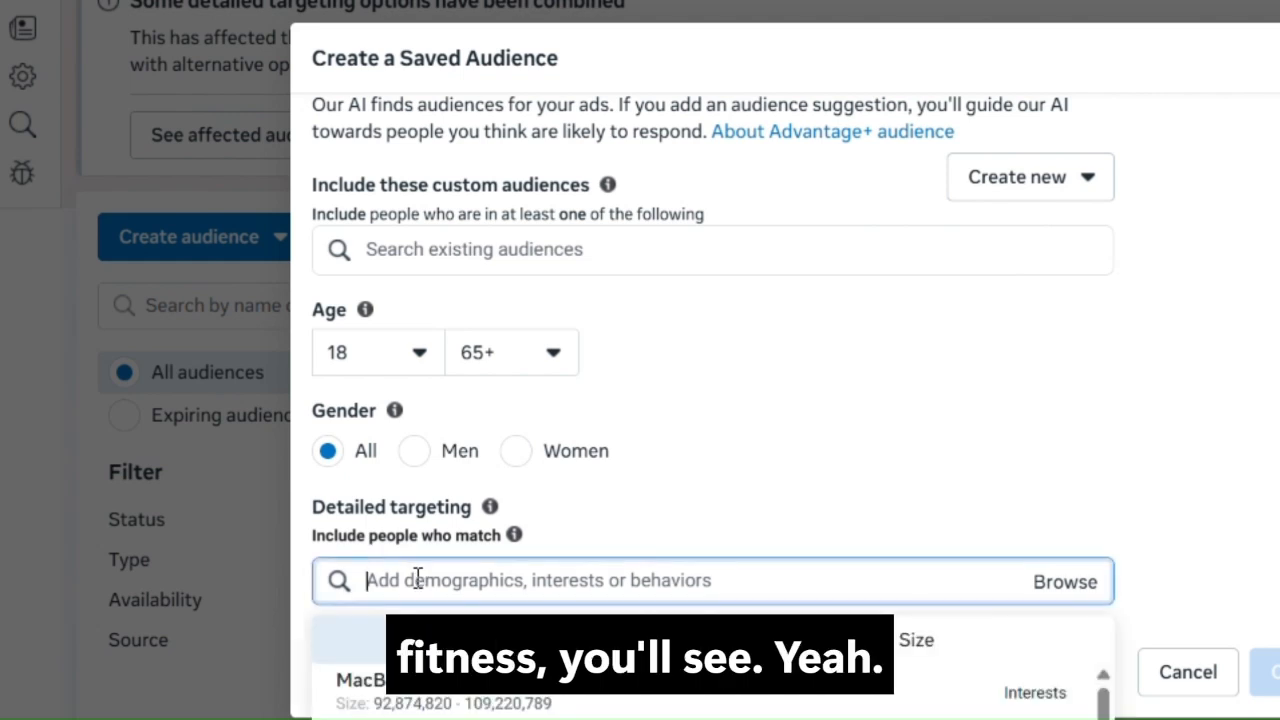
{"action": "type", "text": "FIT"}
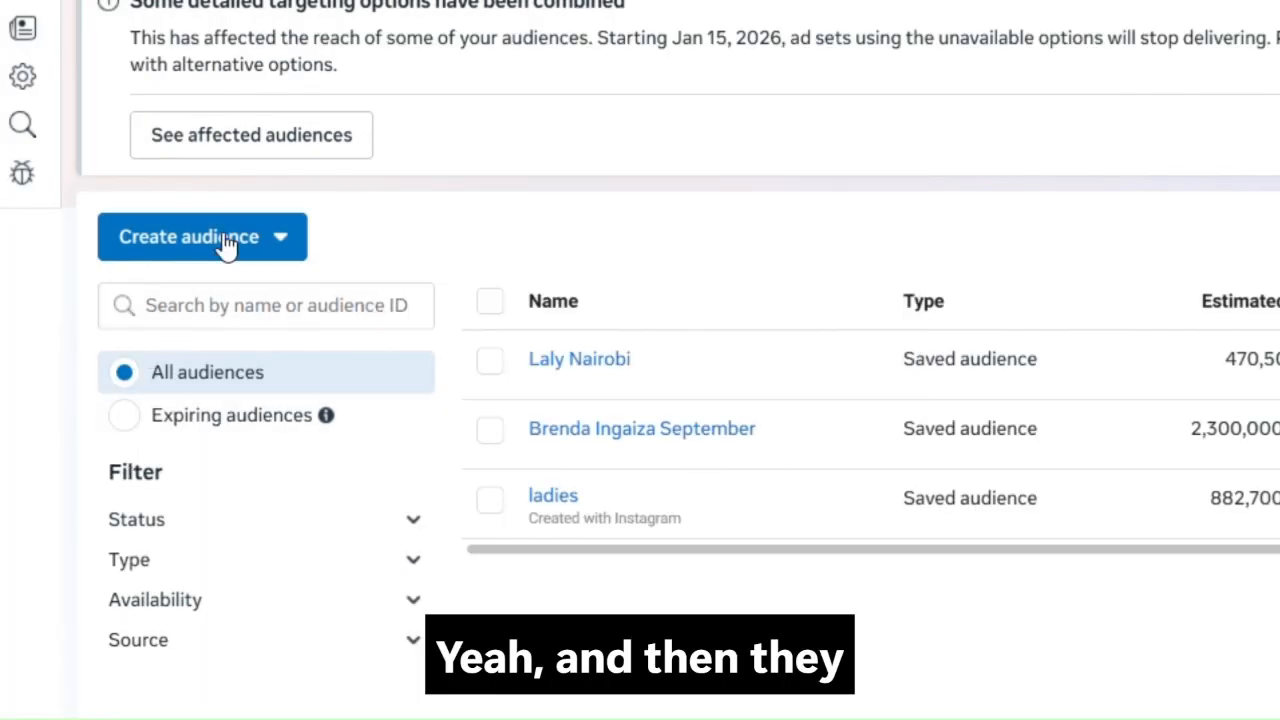
Open the lookalike audience form, review its source and audience size settings, and close it without creating anything
{"action": "left_click", "coordinate": [226, 240]}
{"action": "mouse_move", "coordinate": [208, 370]}
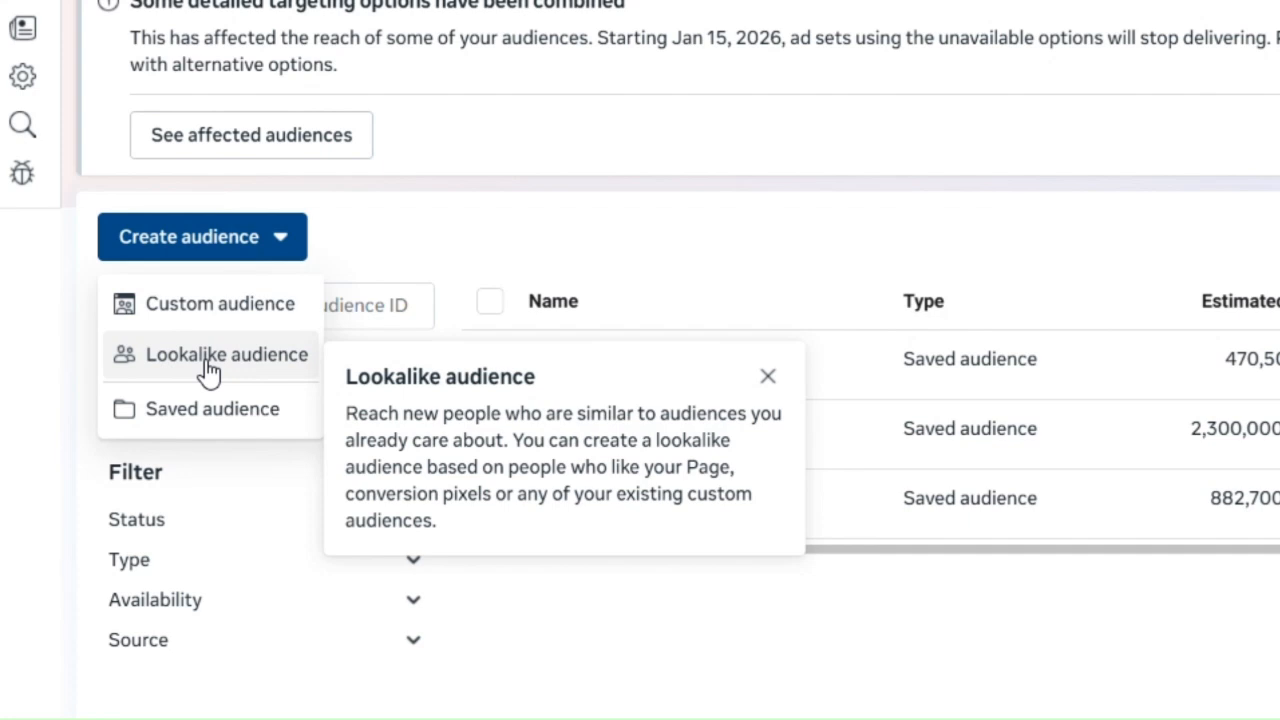
{"action": "left_click", "coordinate": [208, 373]}
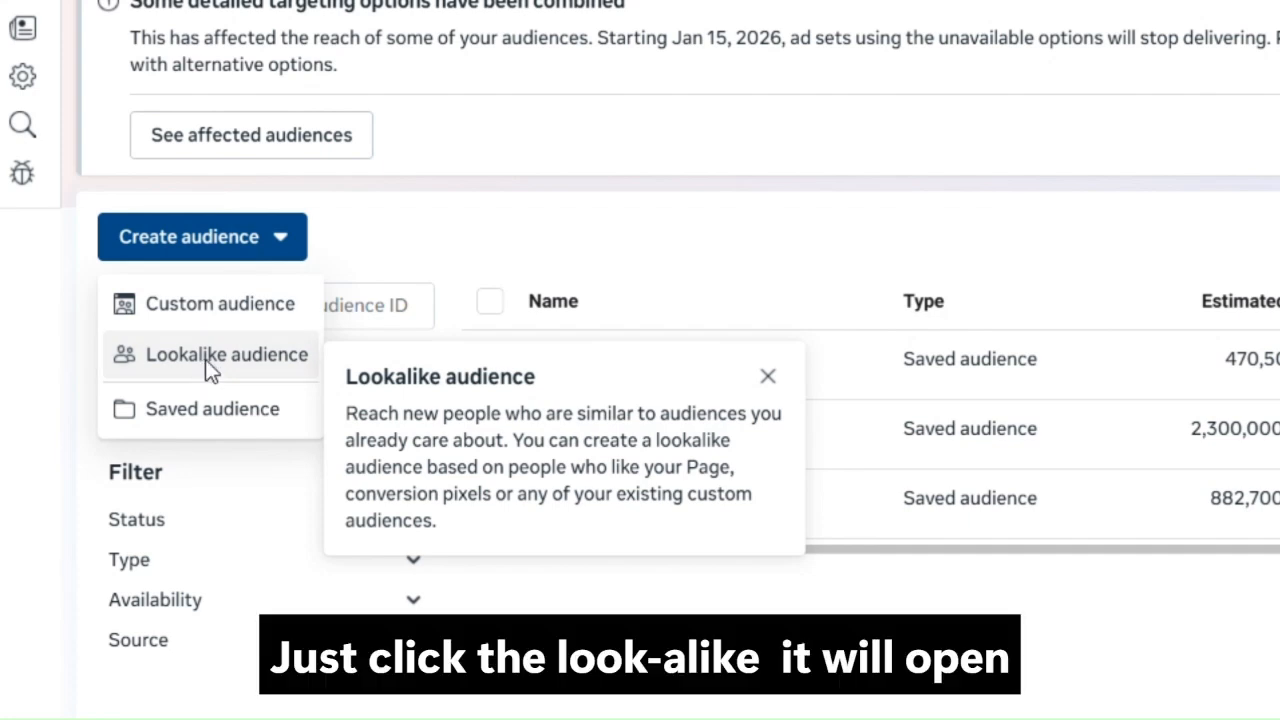
{"action": "scroll", "coordinate": [1046, 366], "scroll_direction": "down", "scroll_amount": 2}
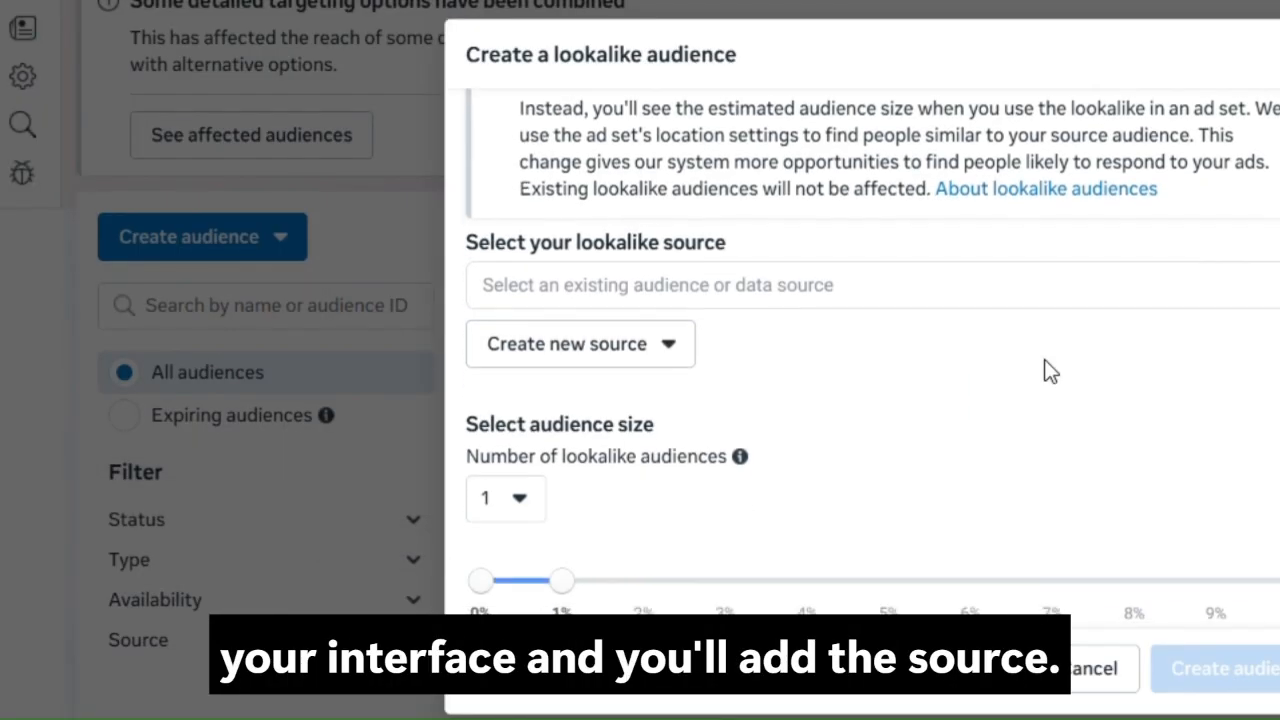
{"action": "scroll", "coordinate": [980, 357], "scroll_direction": "down", "scroll_amount": 1}
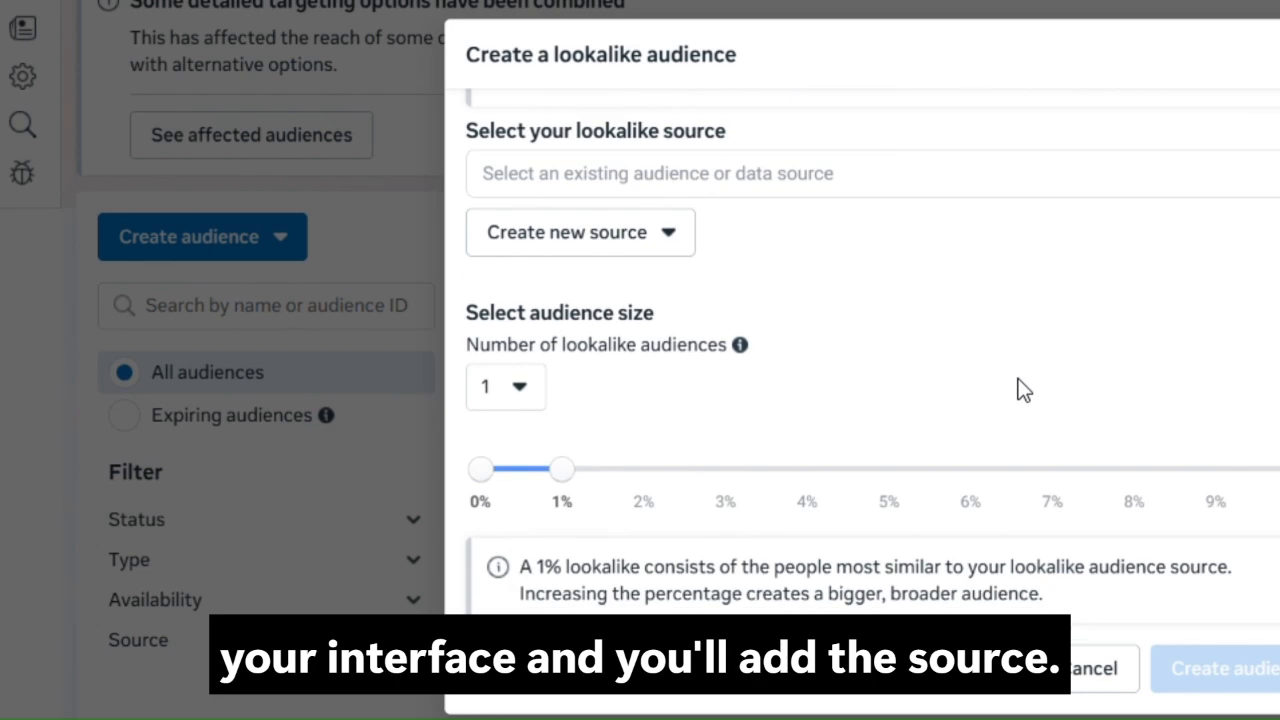
{"action": "scroll", "coordinate": [968, 415], "scroll_direction": "up", "scroll_amount": 3}
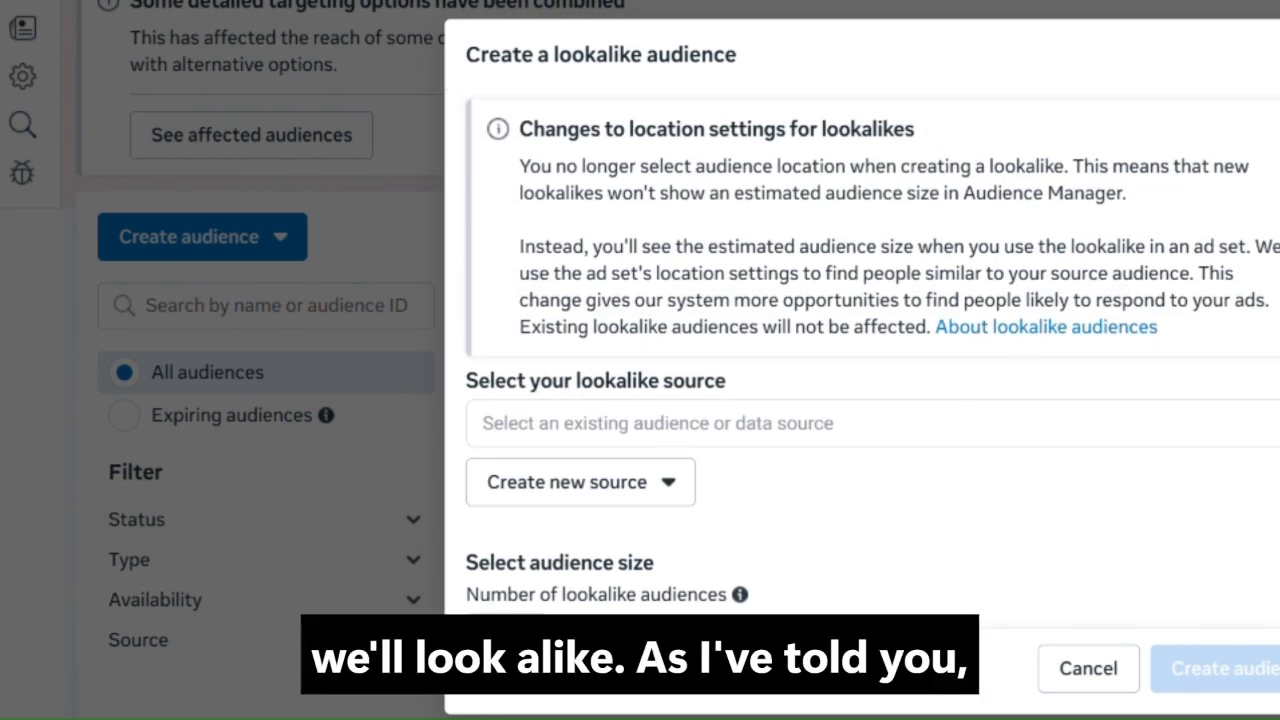
{"action": "left_click", "coordinate": [1279, 55]}
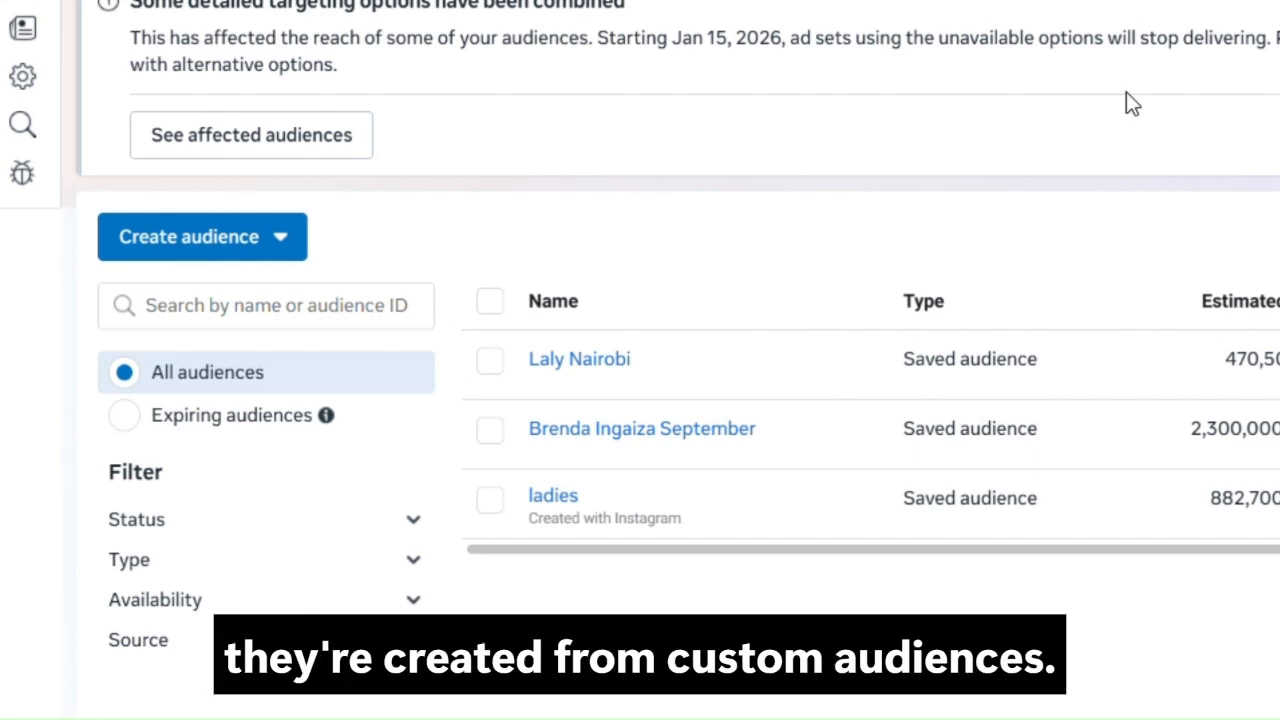
Open the custom audience source chooser, review the available own sources and Meta sources, and close it without choosing one
{"action": "left_click", "coordinate": [285, 243]}
{"action": "mouse_move", "coordinate": [214, 310]}
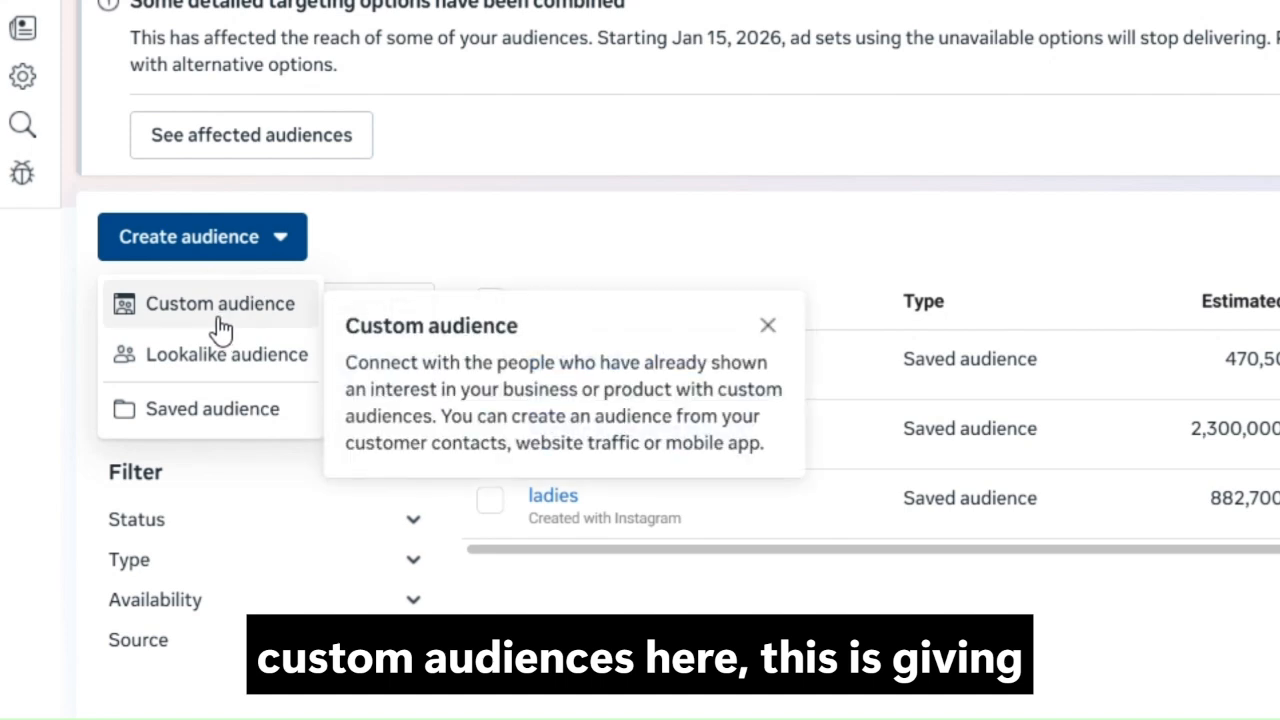
{"action": "left_click", "coordinate": [217, 307]}
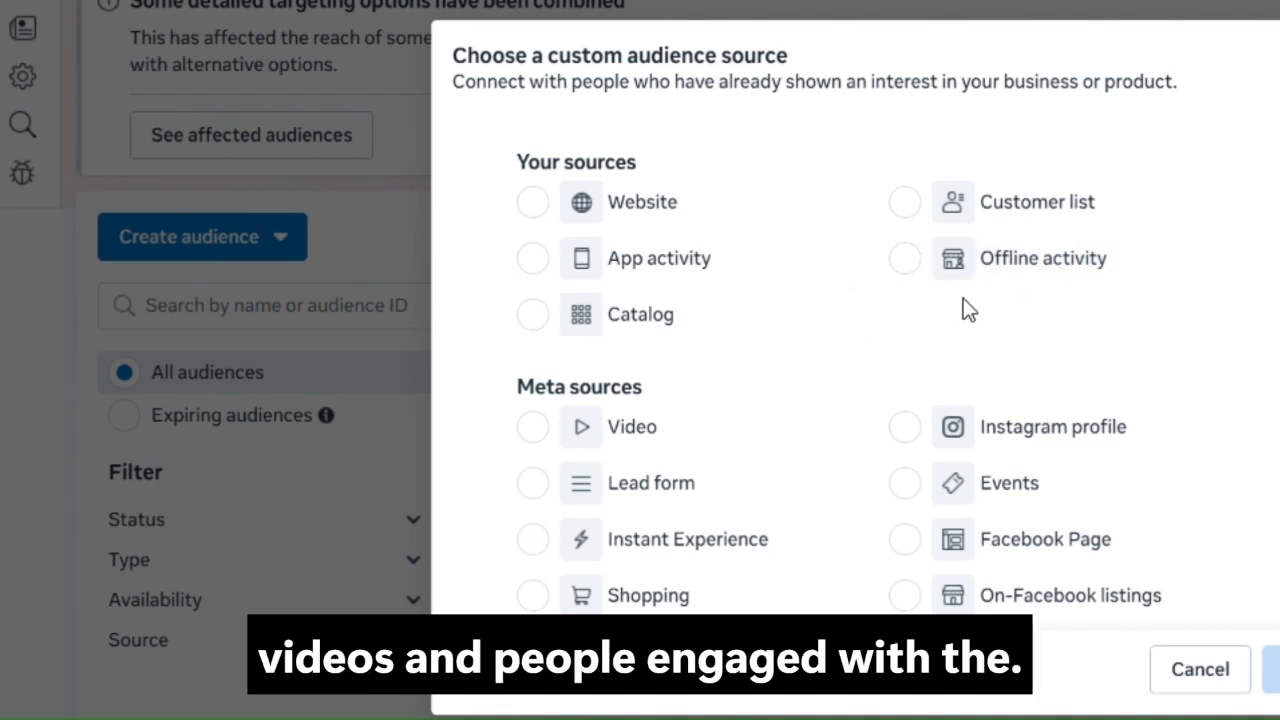
{"action": "scroll", "coordinate": [851, 312], "scroll_direction": "down", "scroll_amount": 1}
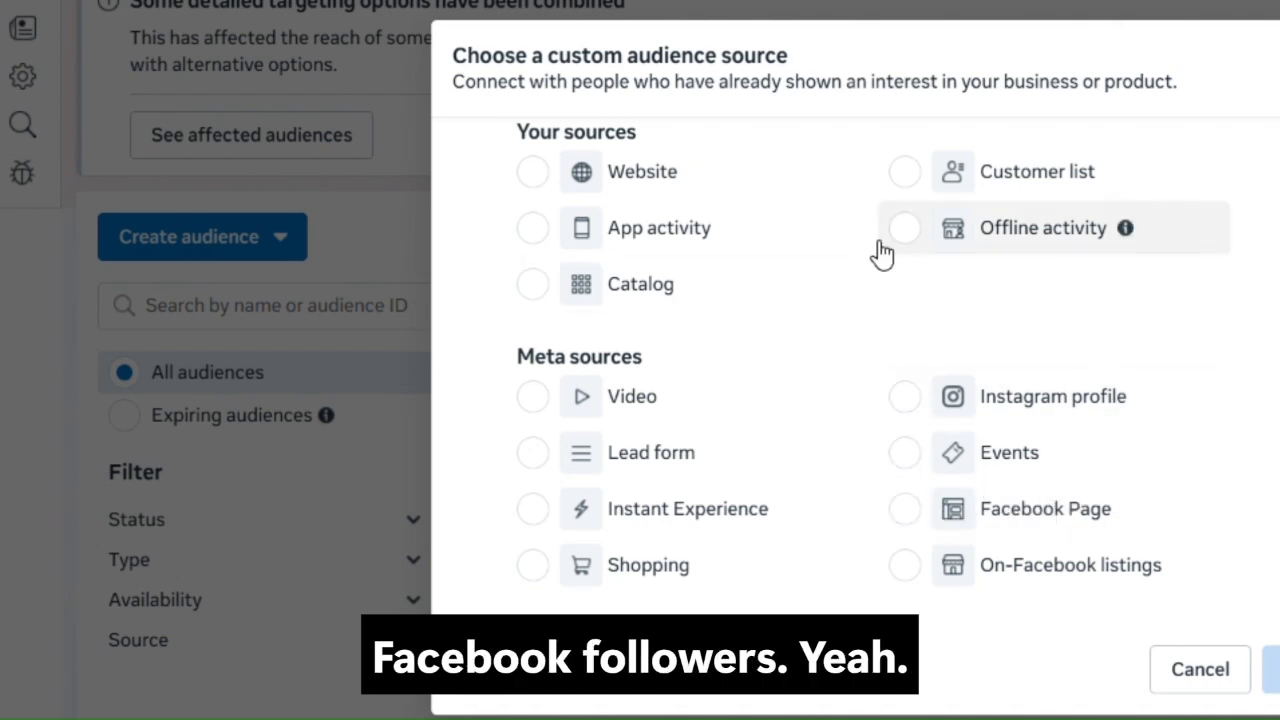
{"action": "scroll", "coordinate": [876, 252], "scroll_direction": "up", "scroll_amount": 1}
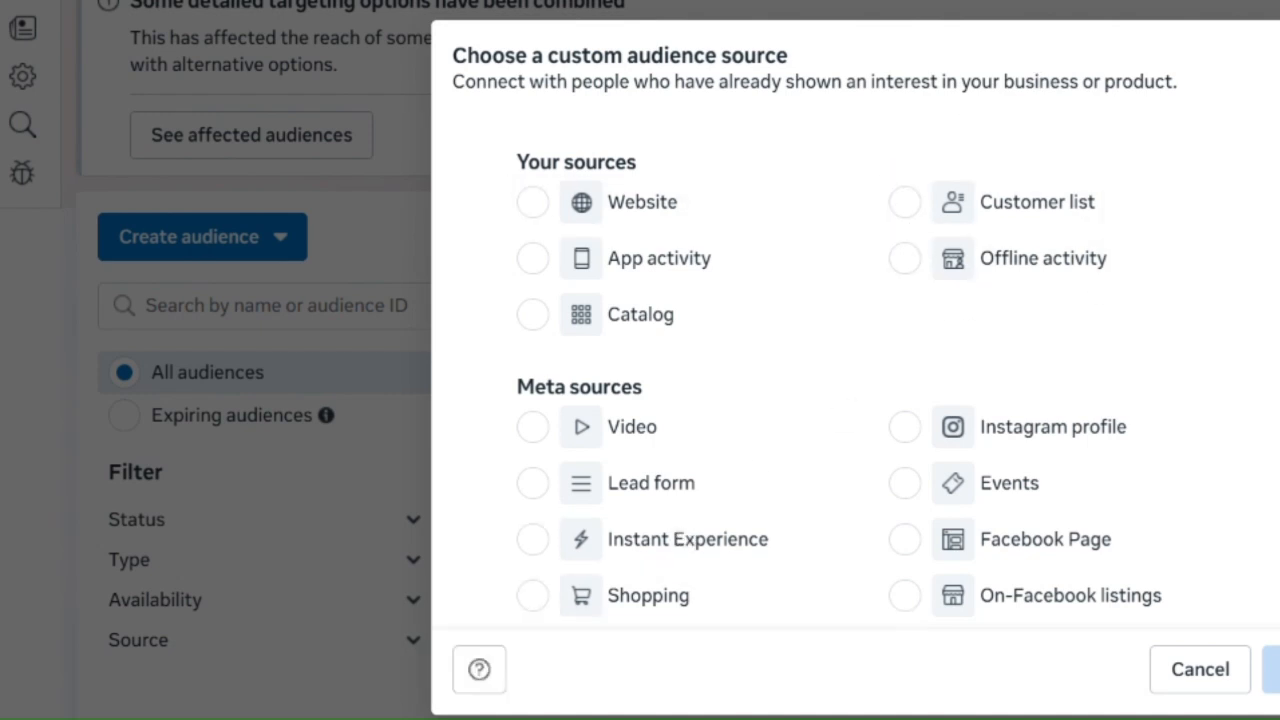
{"action": "left_click", "coordinate": [1278, 58]}
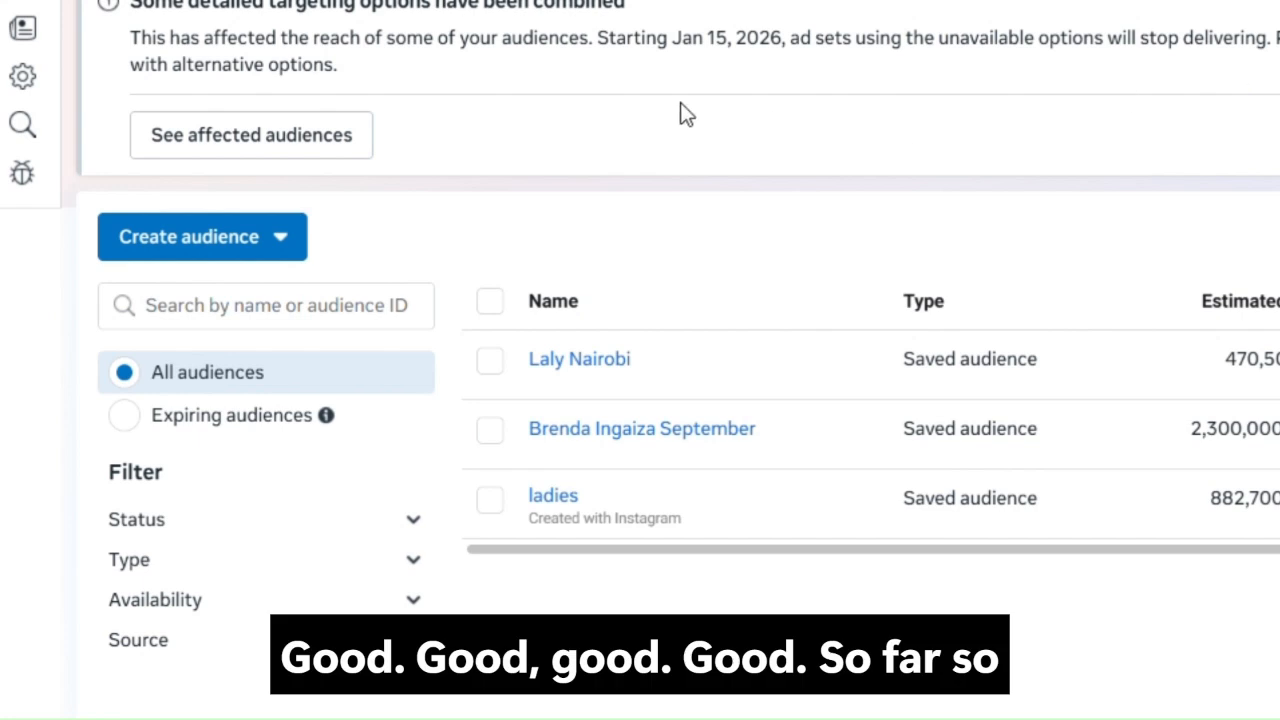